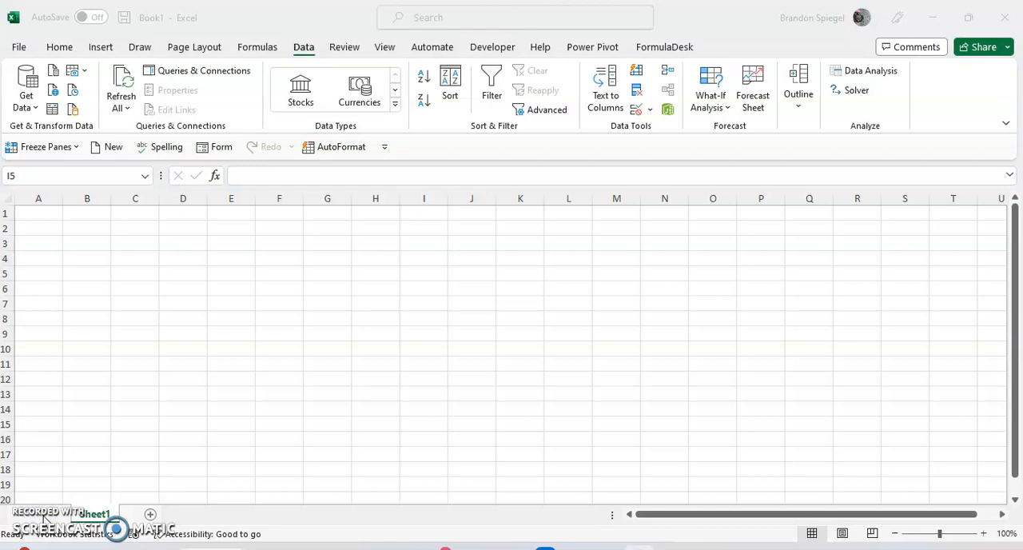
# Step: Select cell G11 as the destination and show the commands for getting external data
pyautogui.click(229, 400)
pyautogui.click(304, 365)
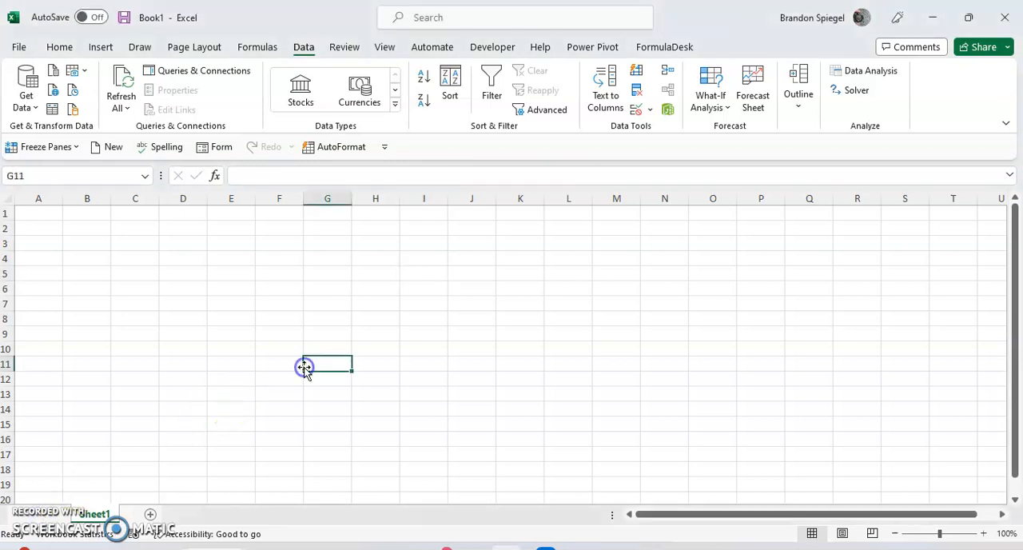
pyautogui.click(304, 48)
pyautogui.click(303, 47)
pyautogui.click(304, 48)
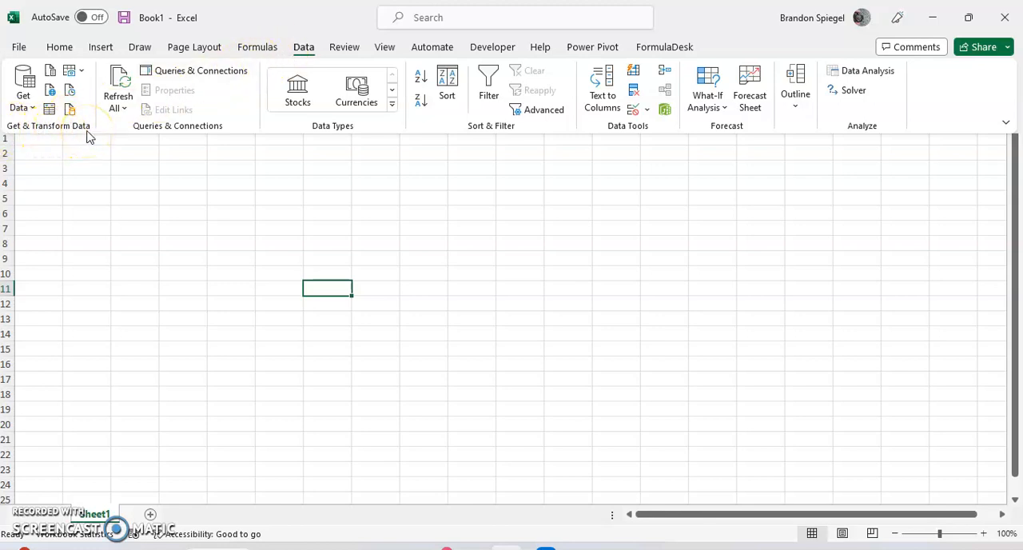
pyautogui.click(23, 99)
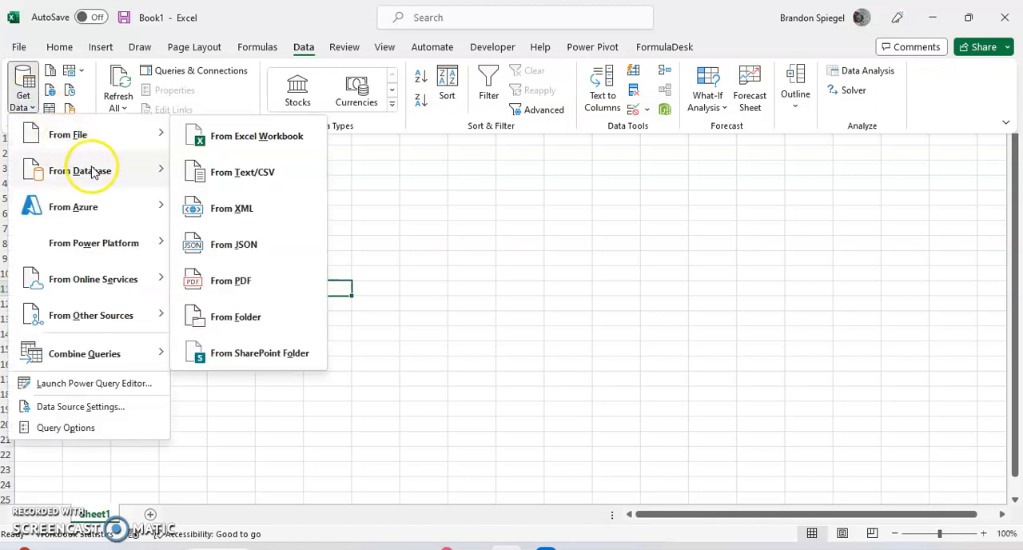
pyautogui.moveTo(110, 295)
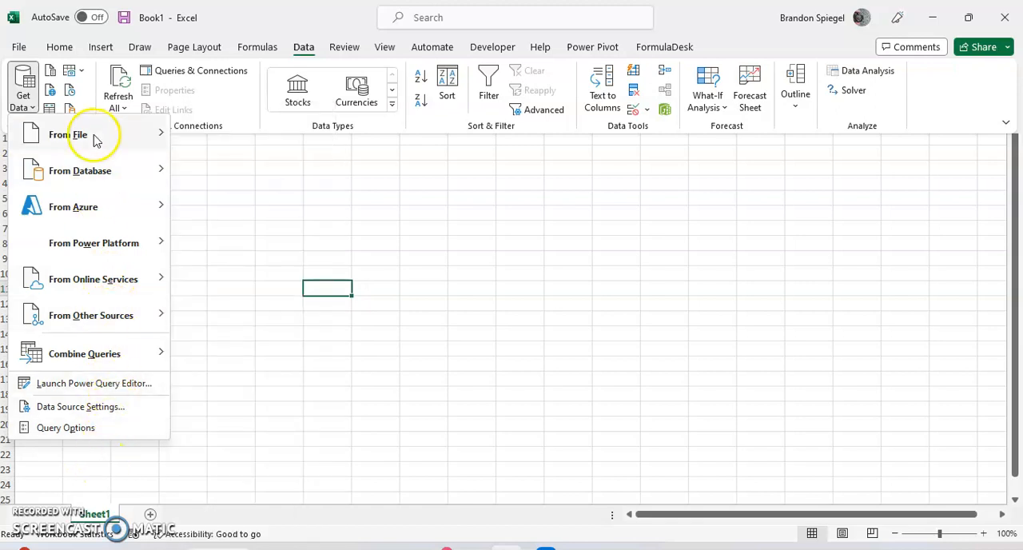
pyautogui.click(74, 71)
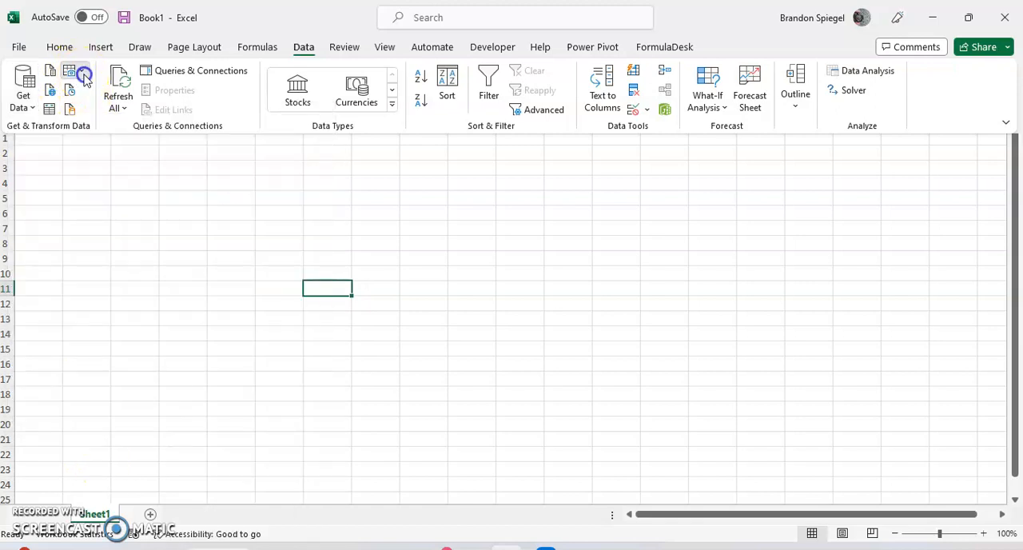
# Step: Start a data import from a picture file and open the Documents folder
pyautogui.click(80, 72)
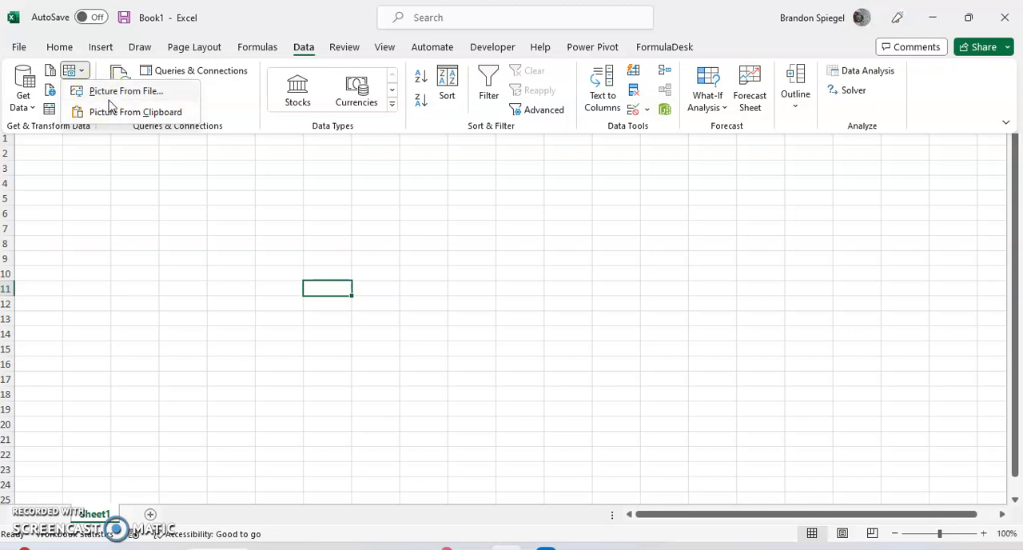
pyautogui.click(109, 93)
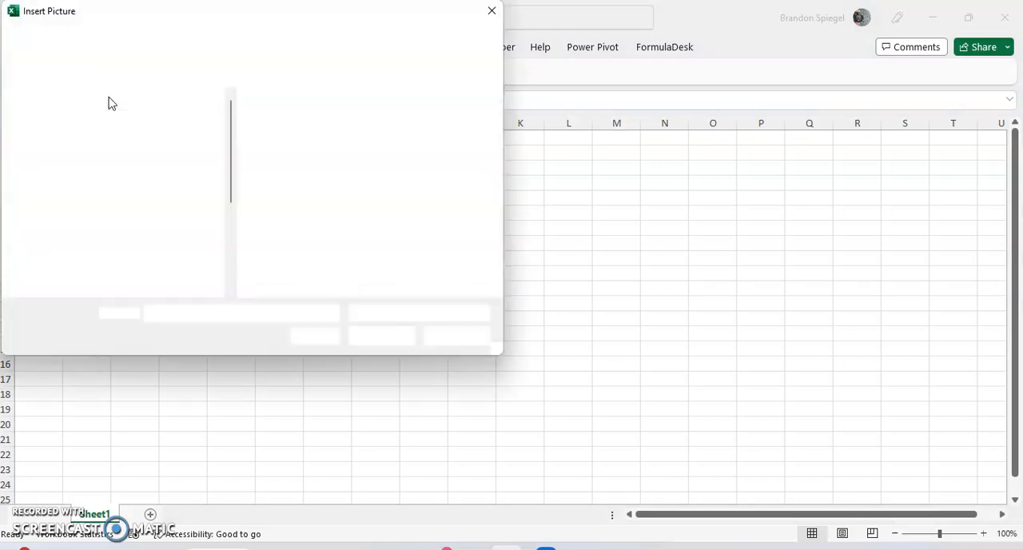
pyautogui.click(102, 175)
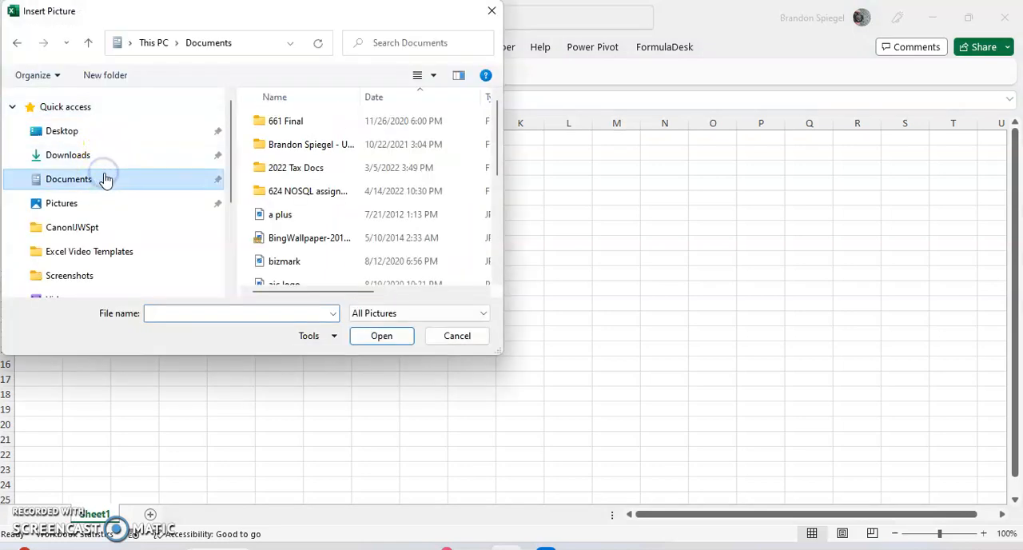
# Step: Load the picture "table with data.png" for data extraction
pyautogui.click(201, 313)
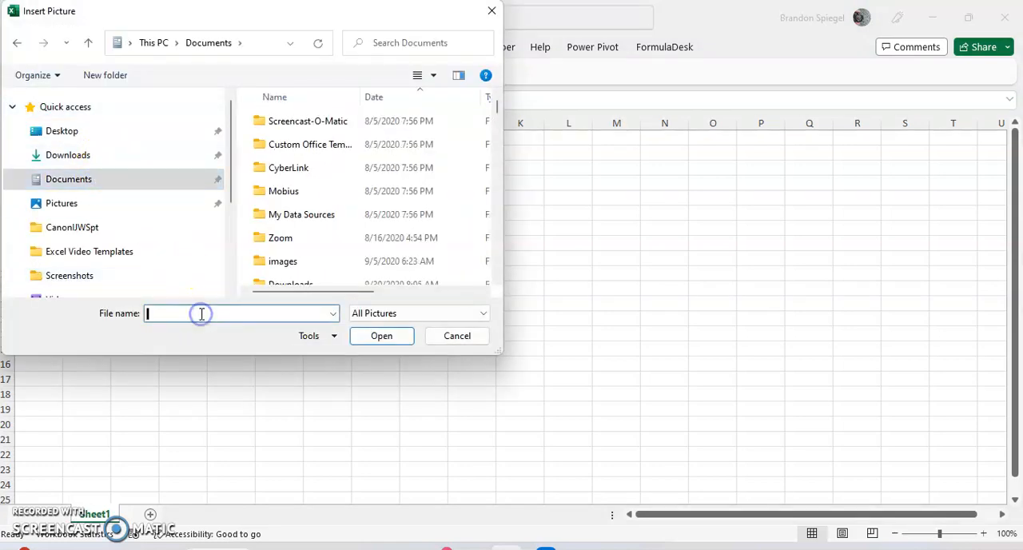
pyautogui.write('dt')
pyautogui.press('BackSpace')
pyautogui.write('ata')
pyautogui.press('BackSpace')
pyautogui.press('BackSpace')
pyautogui.press('BackSpace')
pyautogui.press('BackSpace')
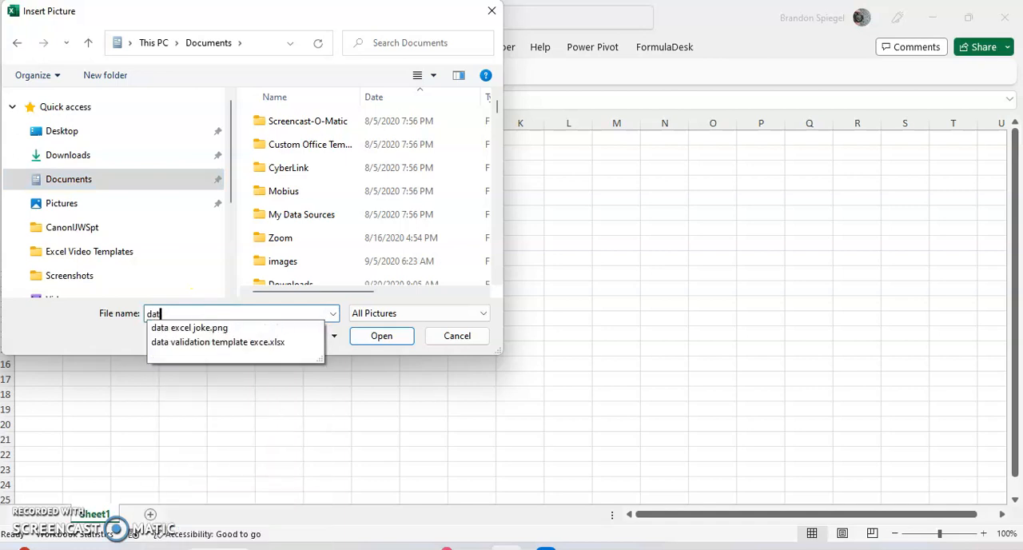
pyautogui.write('table with')
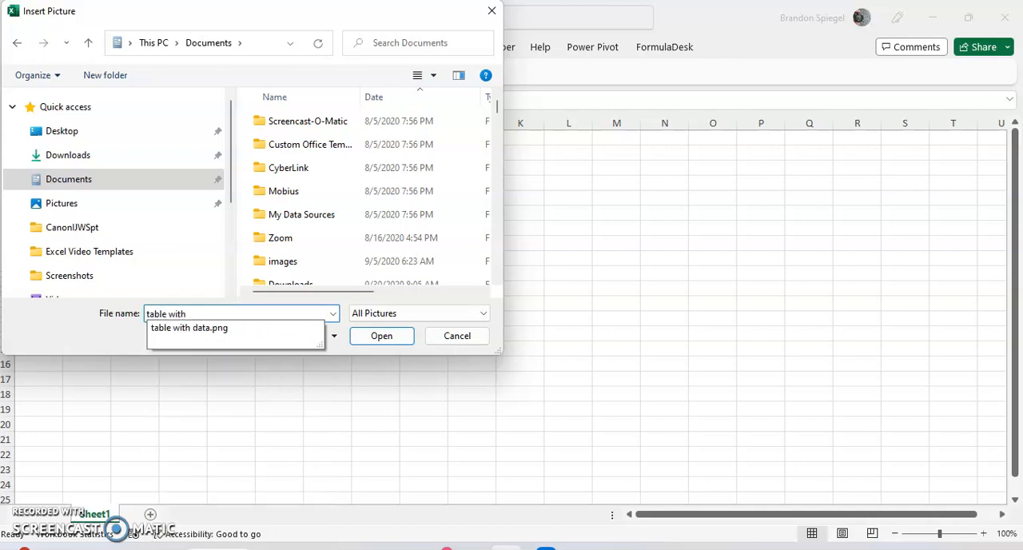
pyautogui.press('Down')
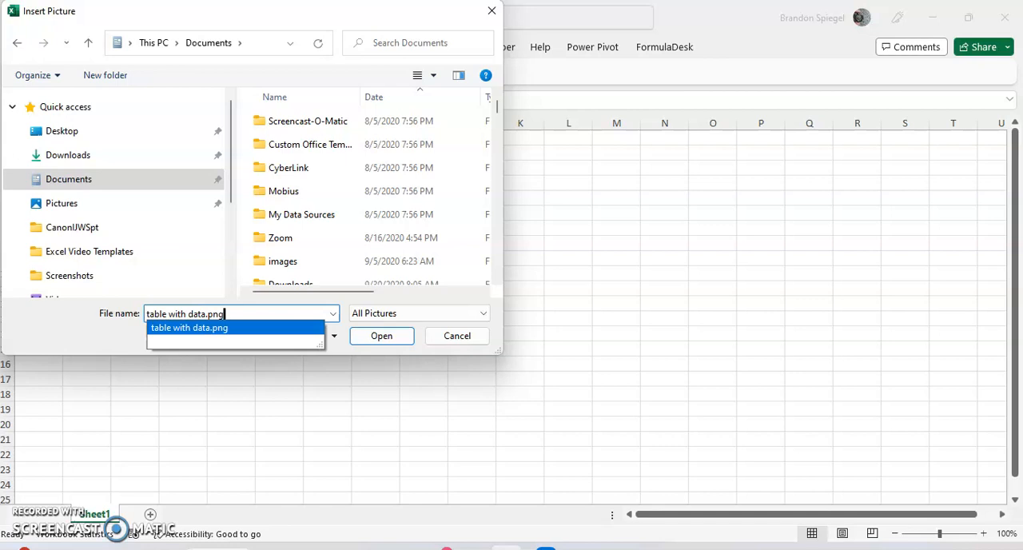
pyautogui.press('Return')
pyautogui.press('Return')
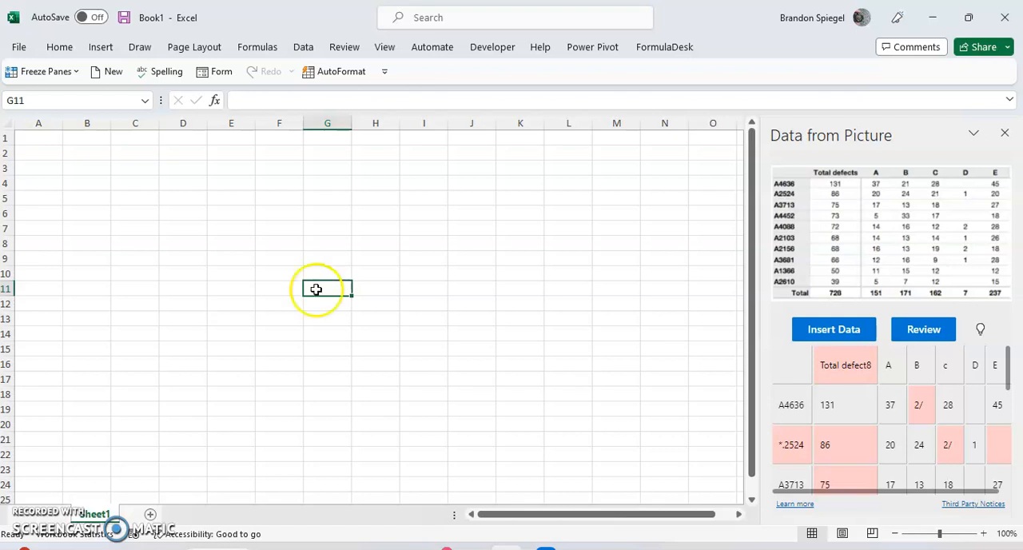
# Step: Look through the extracted table and correct the flagged column header to "Total defects"
pyautogui.scroll(-1, 855, 369)
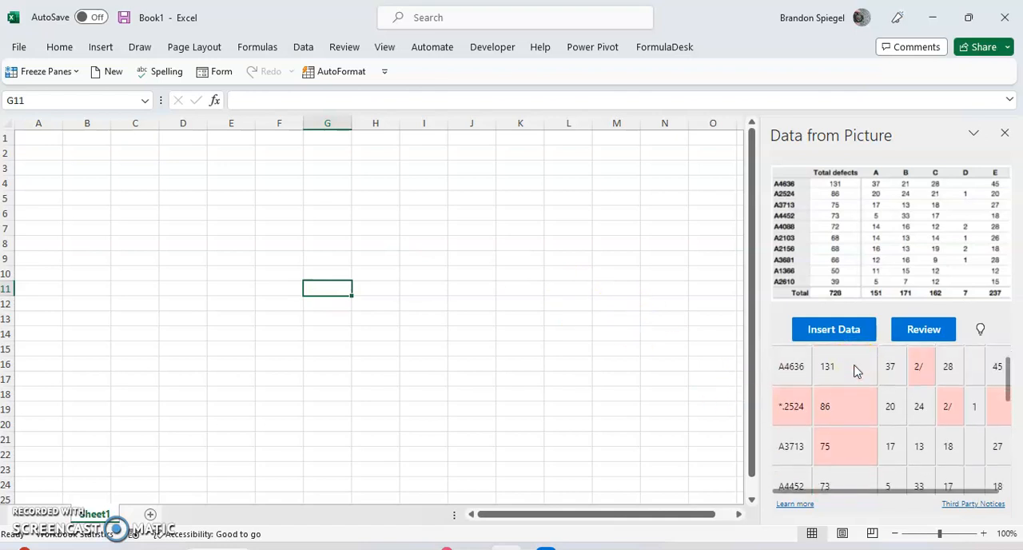
pyautogui.scroll(-1, 875, 439)
pyautogui.scroll(-4, 875, 439)
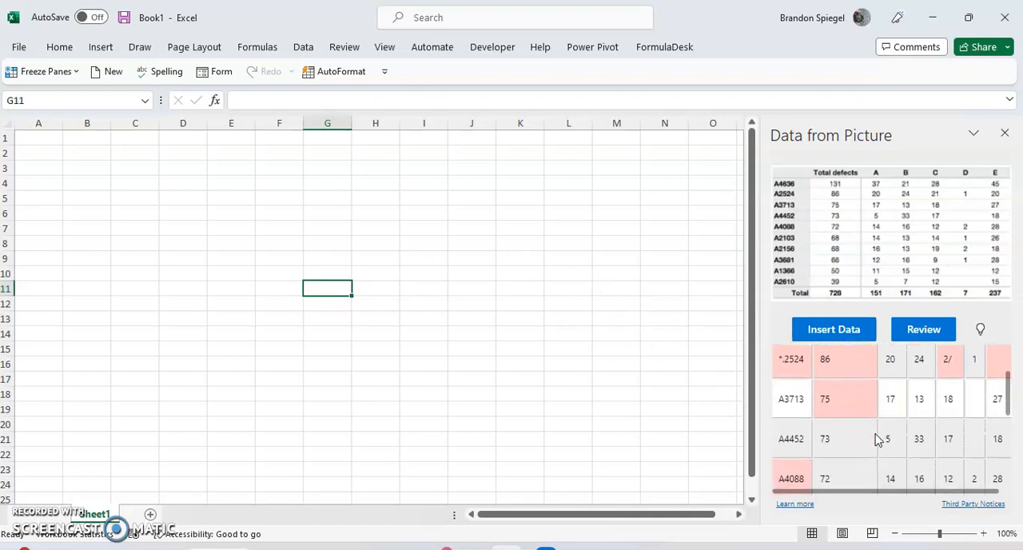
pyautogui.scroll(-2, 874, 437)
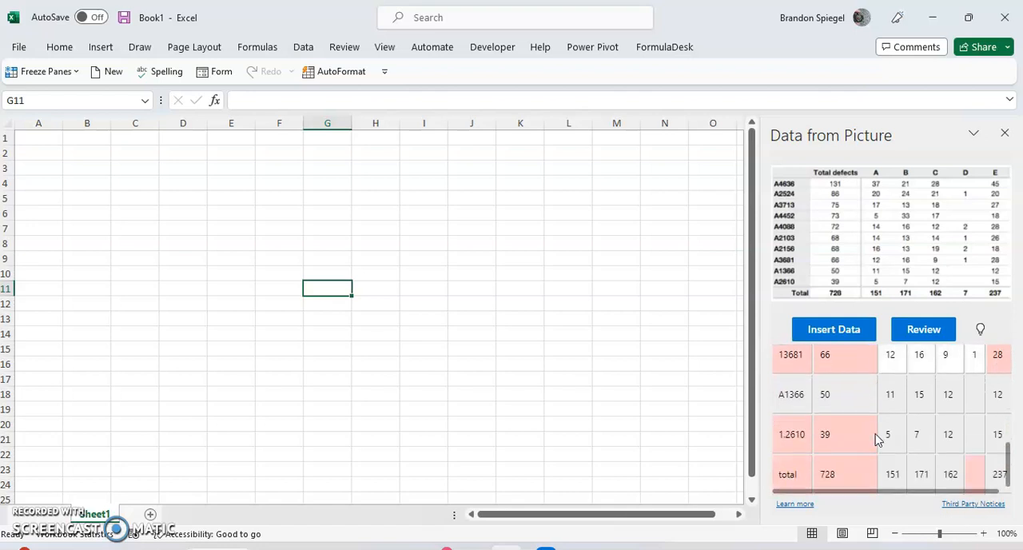
pyautogui.scroll(3, 911, 362)
pyautogui.scroll(6, 909, 363)
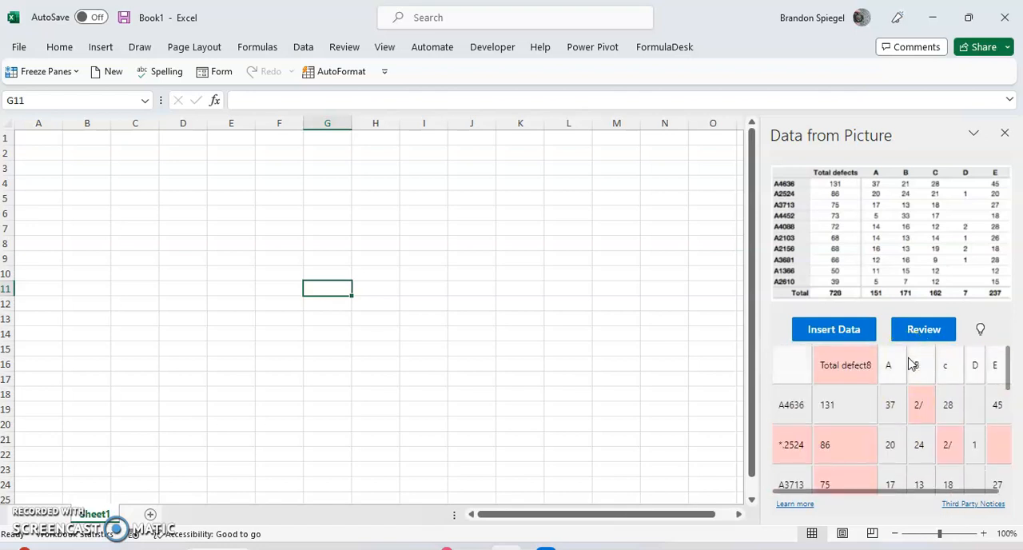
pyautogui.click(846, 376)
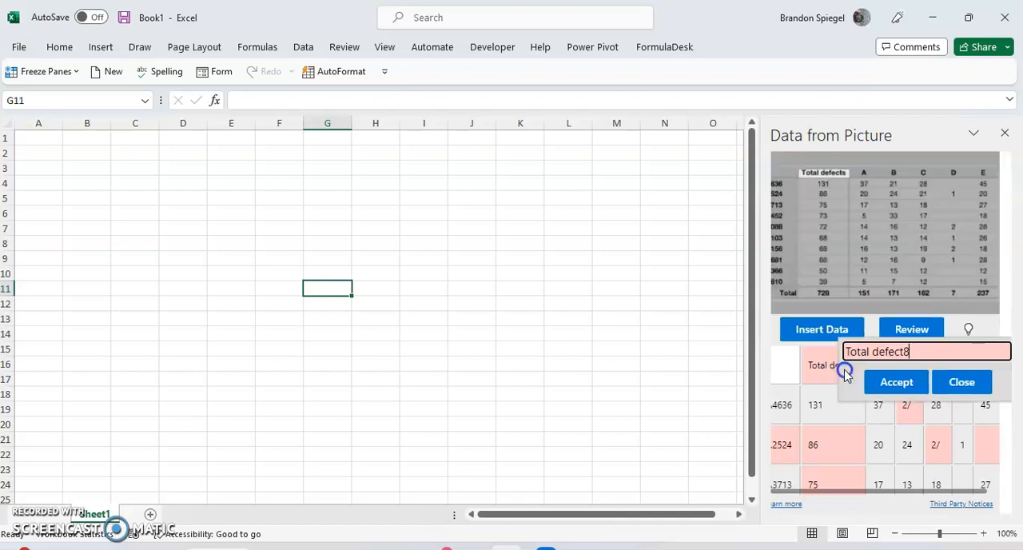
pyautogui.click(931, 350)
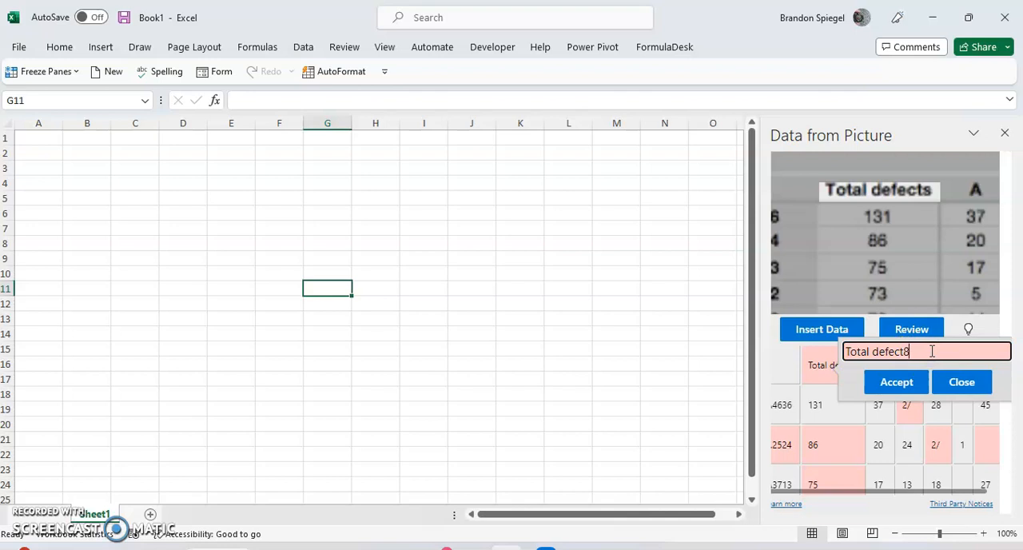
pyautogui.press('BackSpace')
pyautogui.write('s')
pyautogui.click(908, 389)
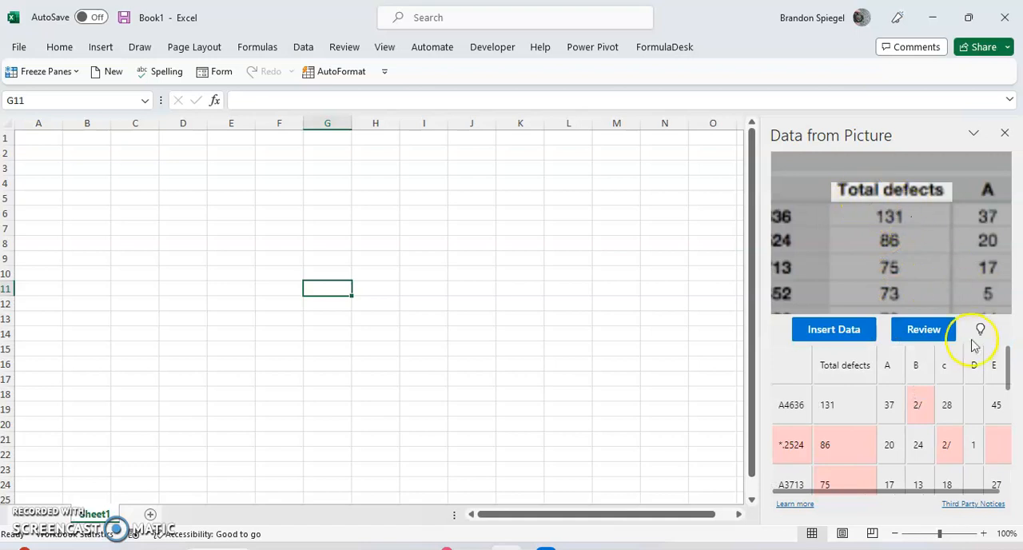
# Step: Change the extracted lowercase header between columns B and D to a capital "C"
pyautogui.hscroll(1, 968, 386)
pyautogui.click(949, 375)
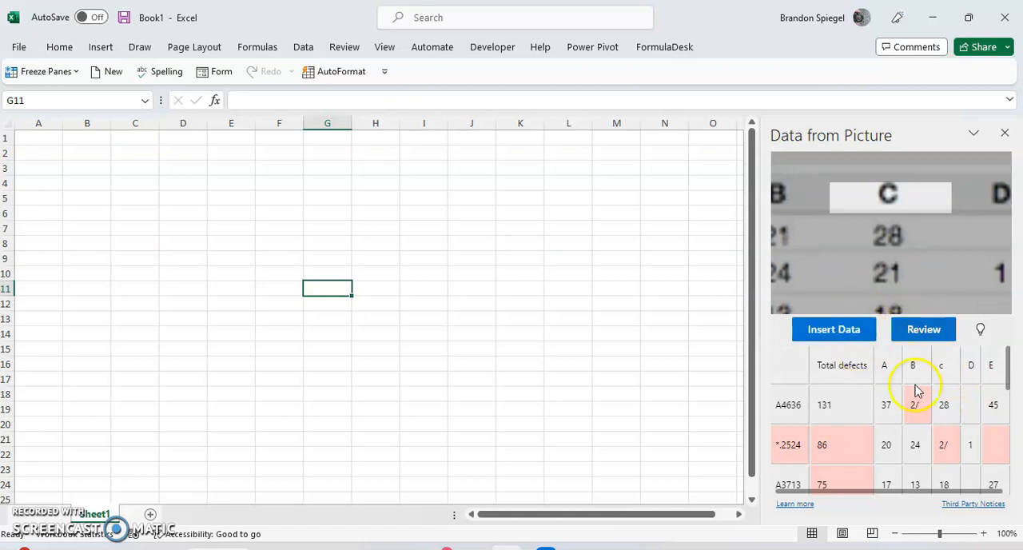
pyautogui.click(946, 371)
pyautogui.click(935, 364)
pyautogui.click(903, 349)
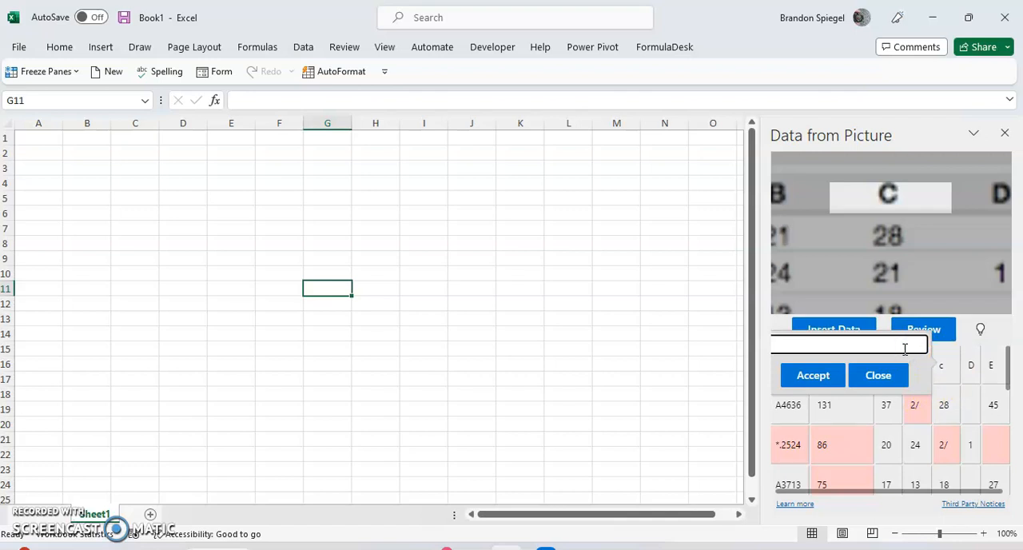
pyautogui.click(829, 382)
pyautogui.click(913, 405)
# Step: Start reviewing the flagged items and correct row A4636's column B value to 21
pyautogui.scroll(-3, 918, 409)
pyautogui.scroll(-2, 918, 409)
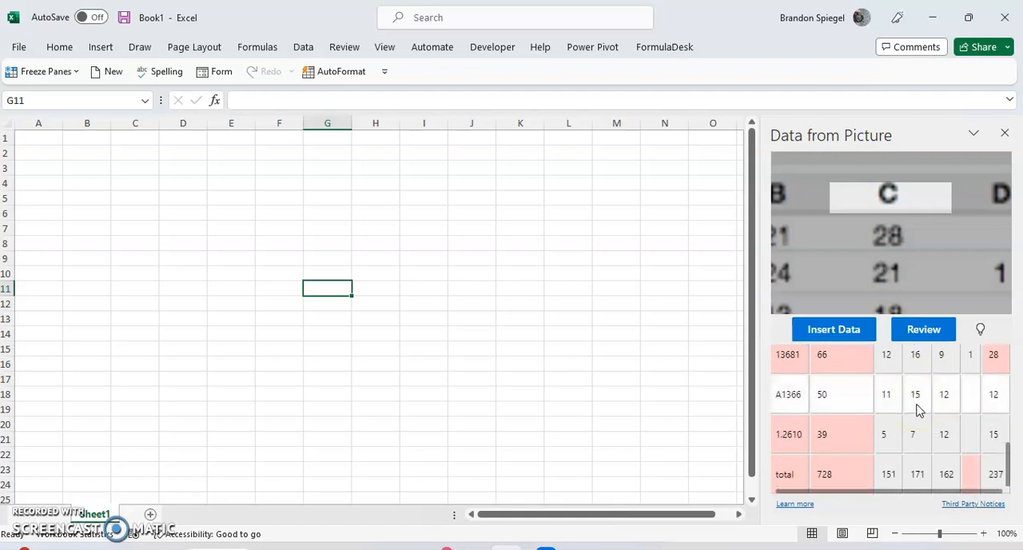
pyautogui.scroll(6, 916, 408)
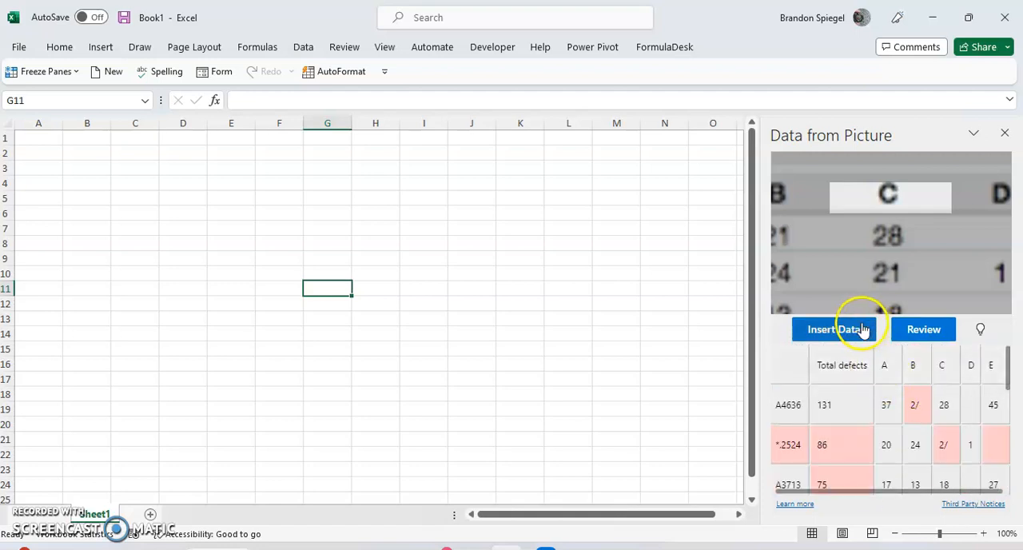
pyautogui.click(926, 329)
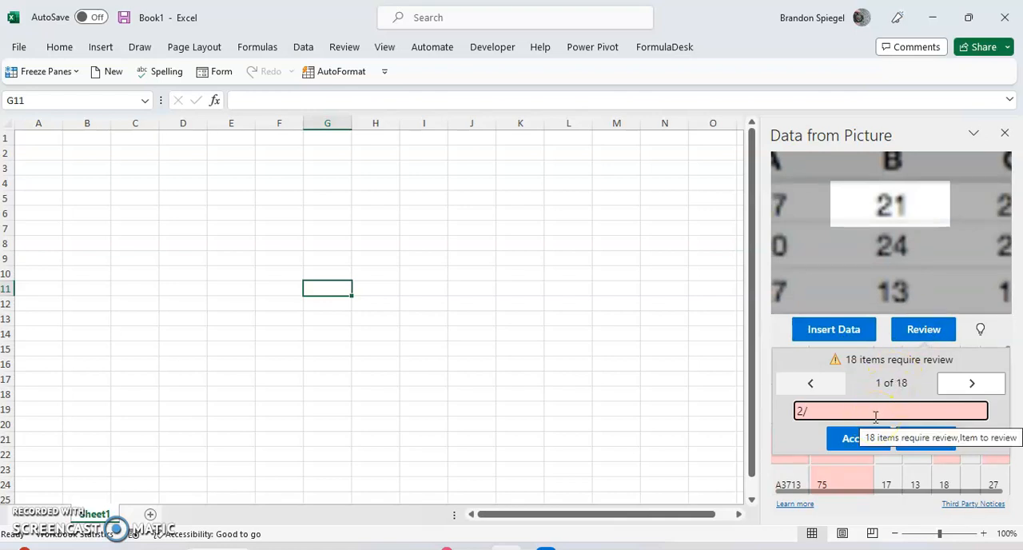
pyautogui.press('BackSpace')
pyautogui.write('1')
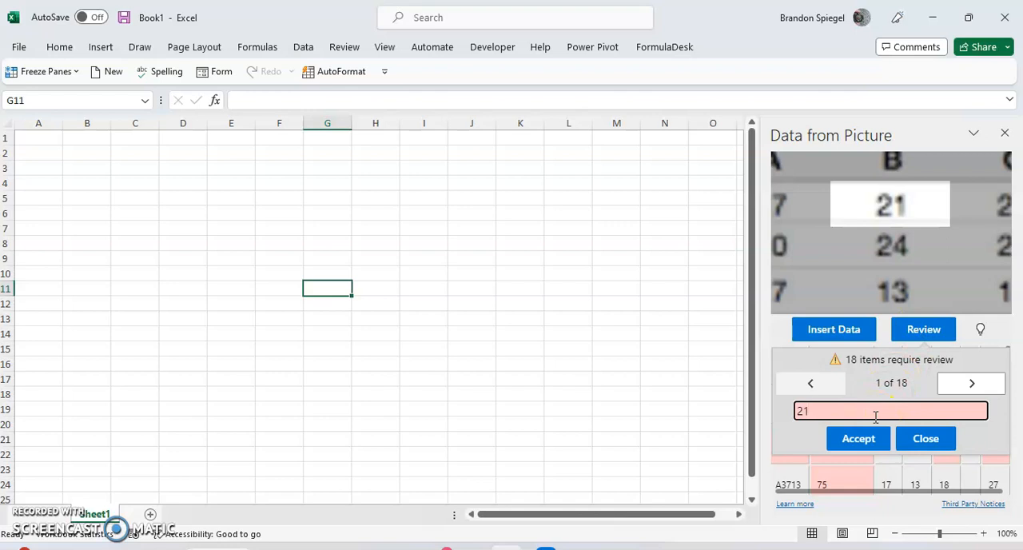
pyautogui.click(856, 440)
pyautogui.click(871, 446)
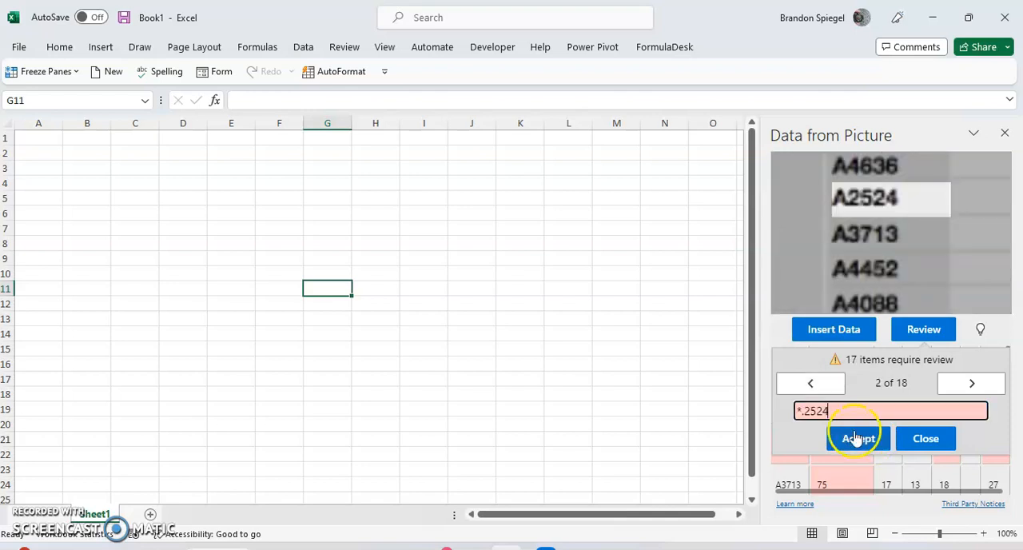
# Step: Correct the second row label to A2524 and accept 86 as that row's total defects
pyautogui.moveTo(799, 410); pyautogui.dragTo(781, 417)
pyautogui.write('A')
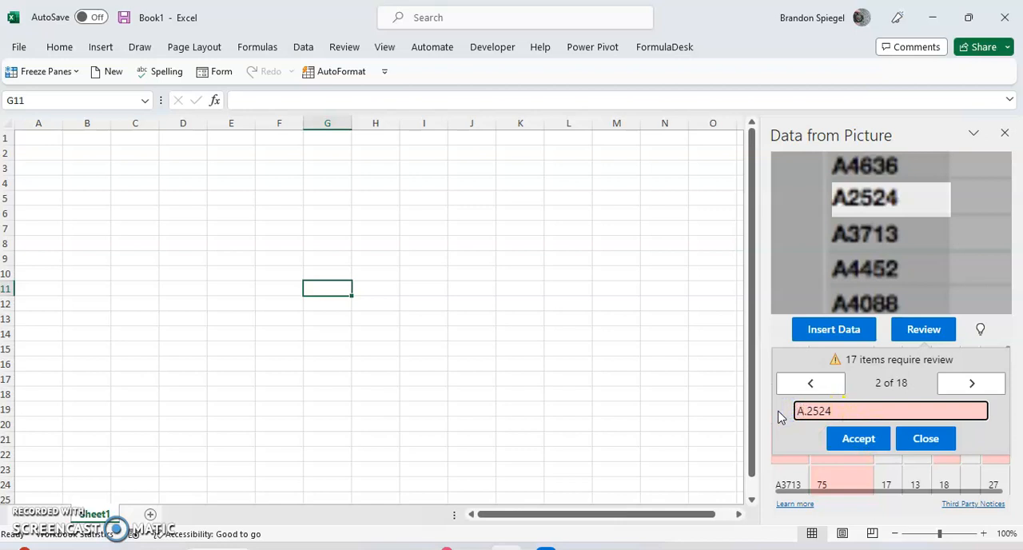
pyautogui.press('Delete')
pyautogui.click(853, 443)
pyautogui.click(854, 444)
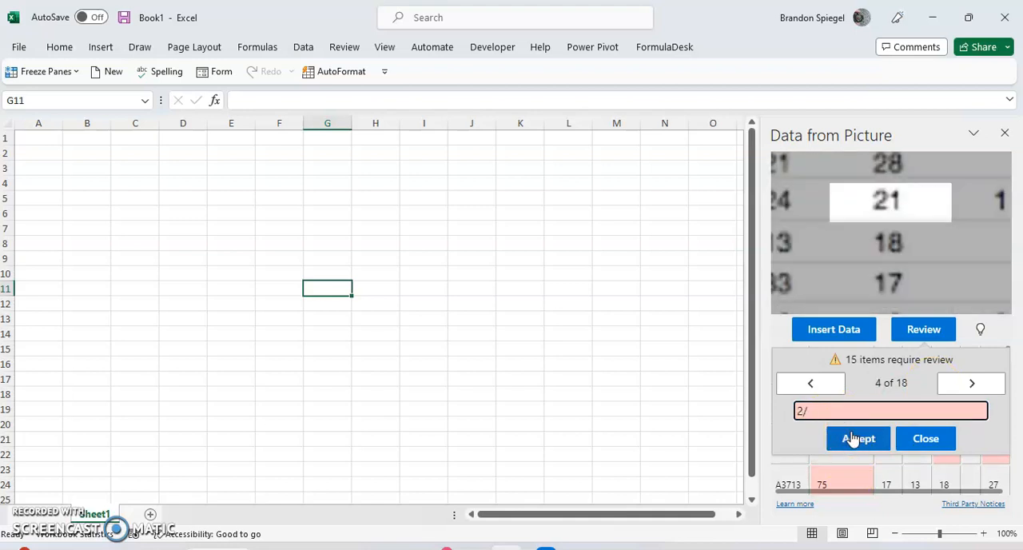
# Step: Correct row A2524's column C value to 21, accept it, and close the item review
pyautogui.press('BackSpace')
pyautogui.write('1')
pyautogui.click(854, 439)
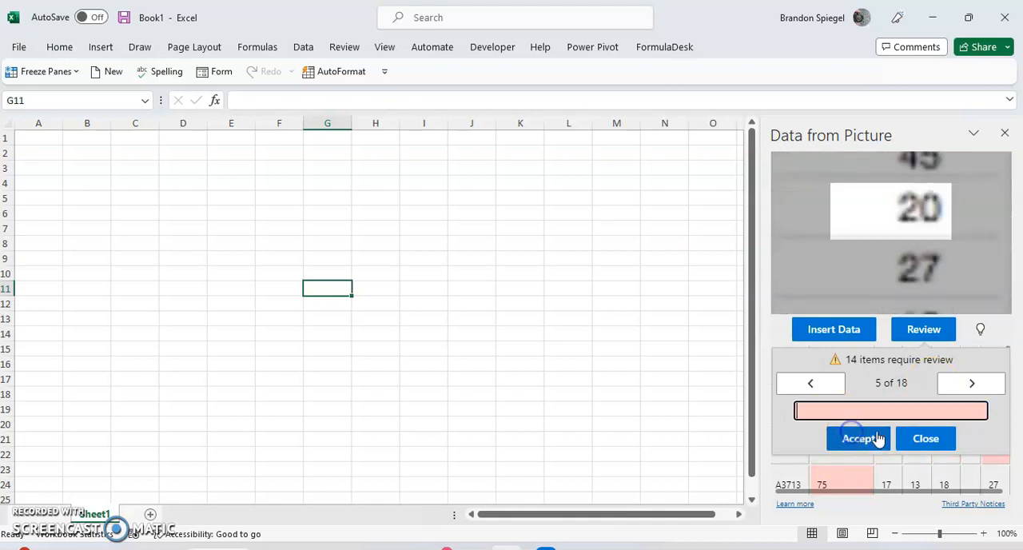
pyautogui.click(927, 438)
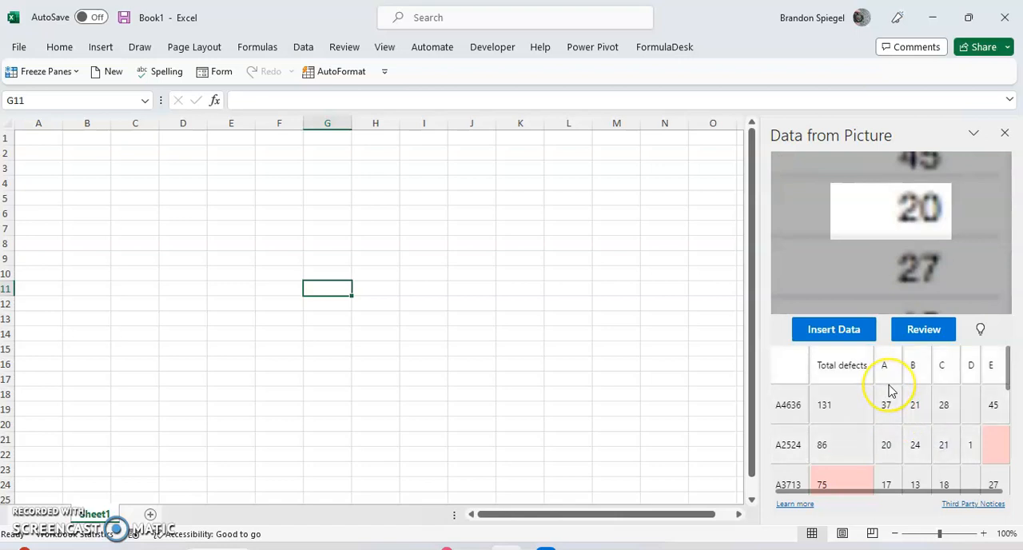
# Step: Insert the extracted picture data into the sheet, leaving the remaining flagged items unreviewed
pyautogui.scroll(-5, 890, 390)
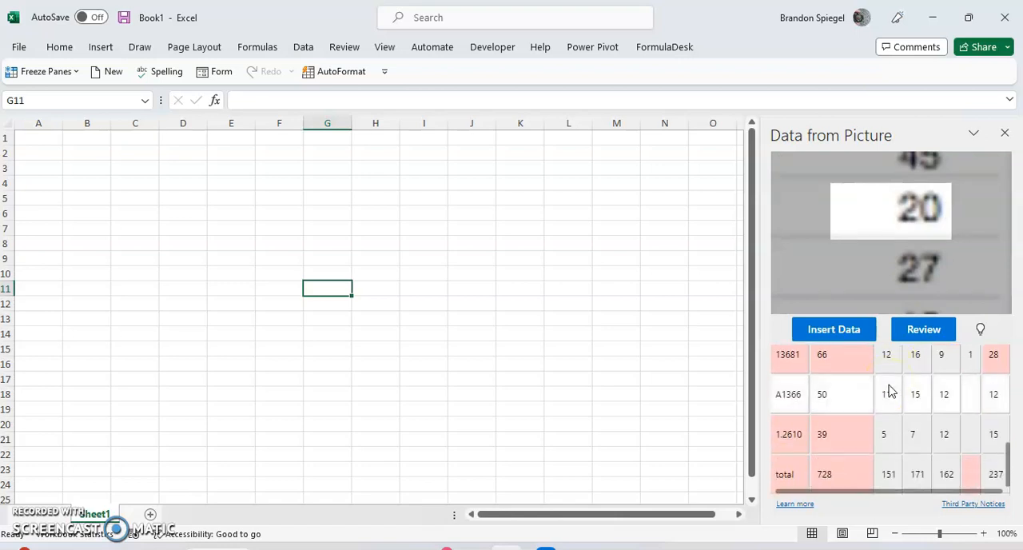
pyautogui.scroll(5, 889, 390)
pyautogui.click(835, 331)
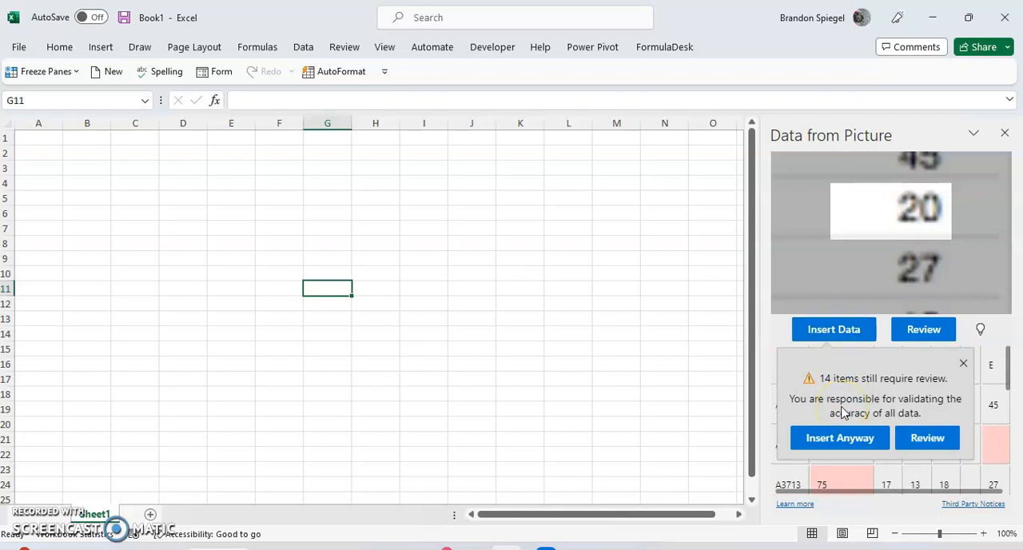
pyautogui.click(841, 437)
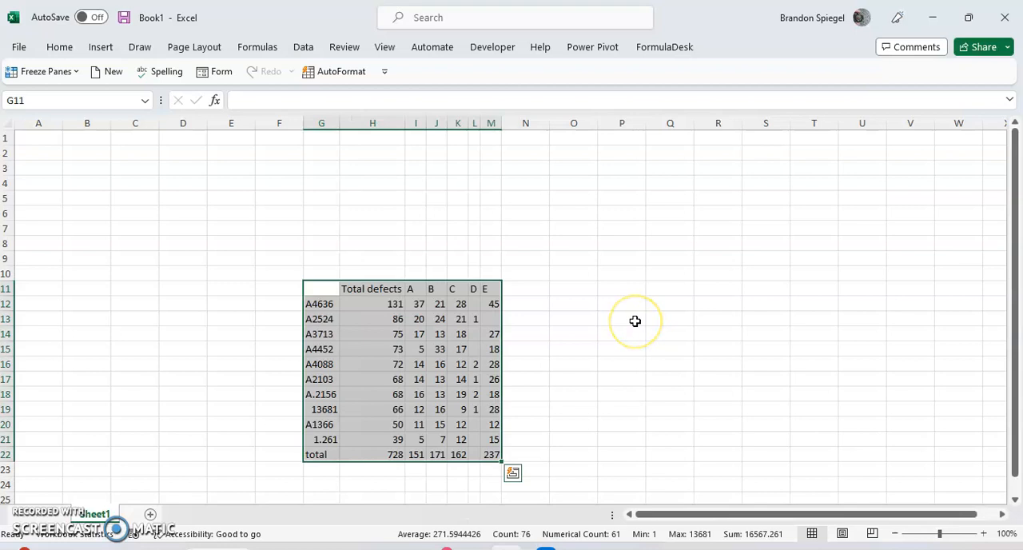
# Step: Examine the inserted defects table in G11:M22
pyautogui.scroll(-2, 635, 320)
pyautogui.scroll(1, 634, 321)
pyautogui.click(543, 274)
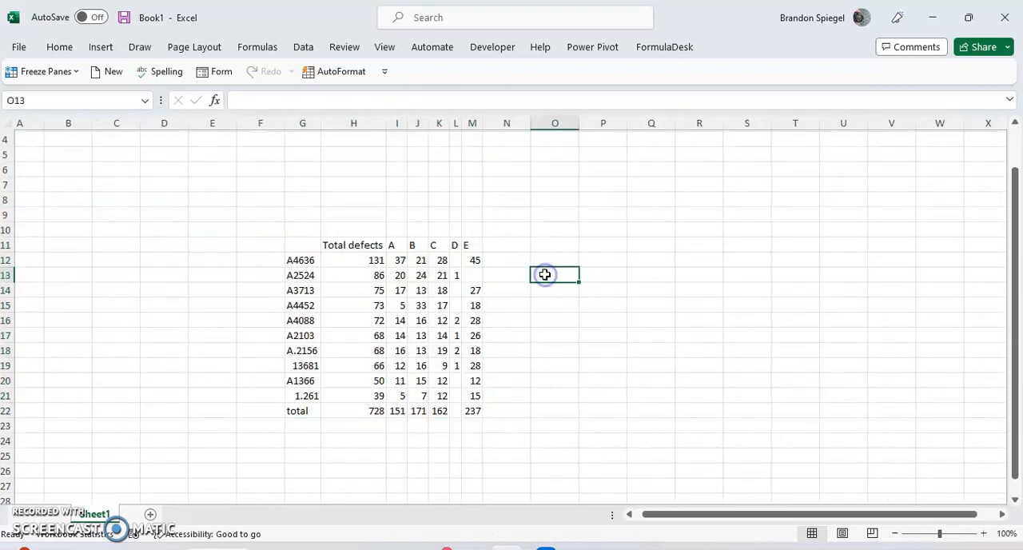
pyautogui.moveTo(311, 241); pyautogui.dragTo(469, 411)
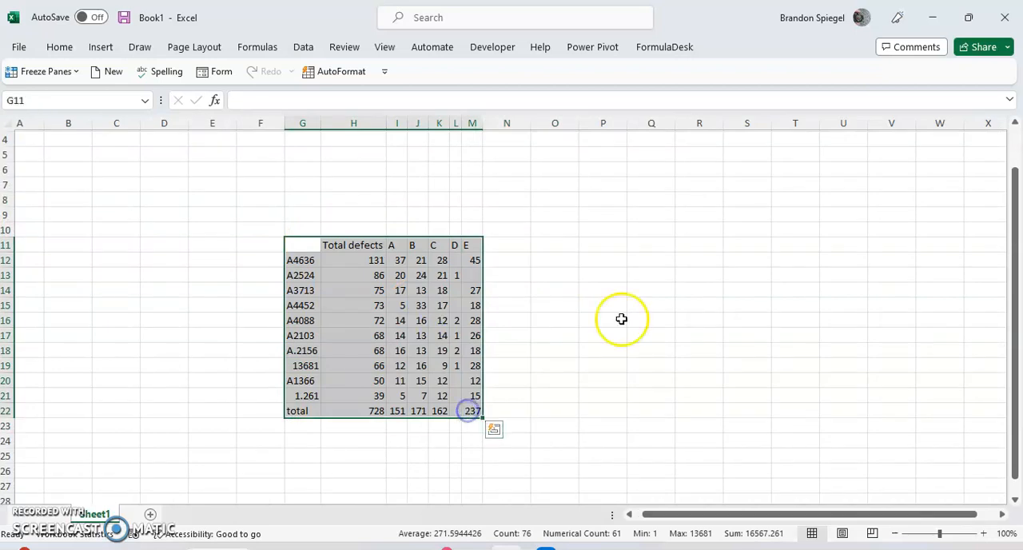
pyautogui.click(633, 302)
pyautogui.scroll(1, 447, 221)
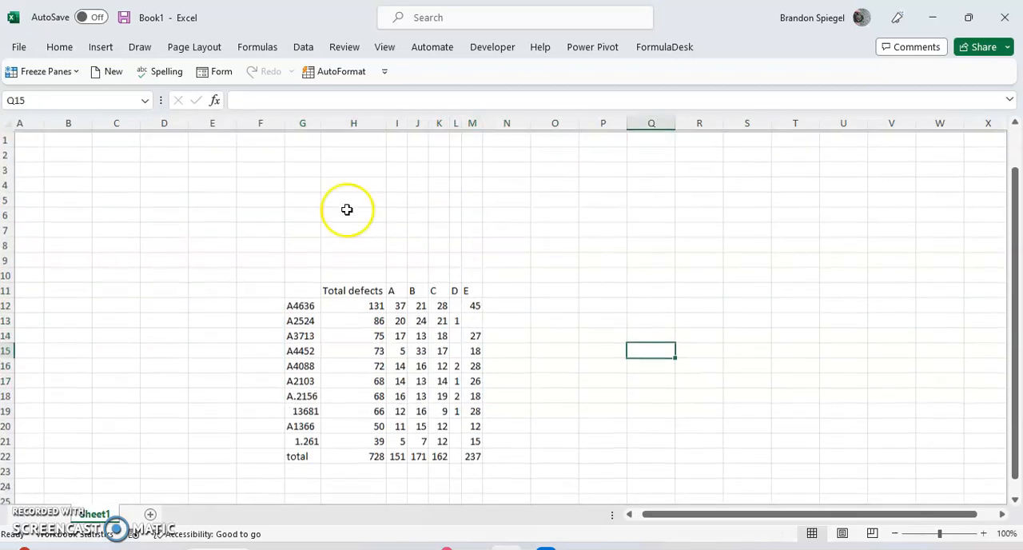
pyautogui.click(347, 210)
pyautogui.click(244, 184)
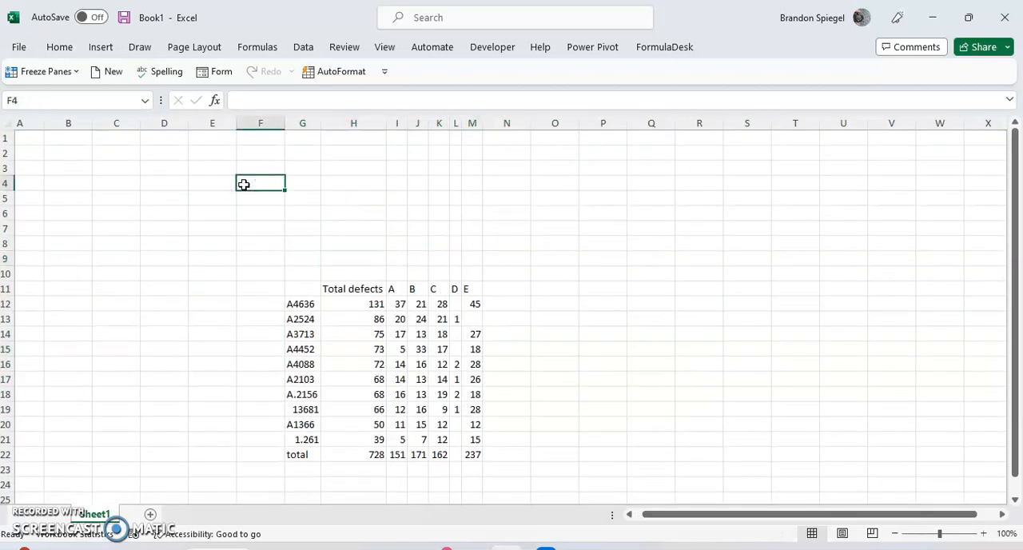